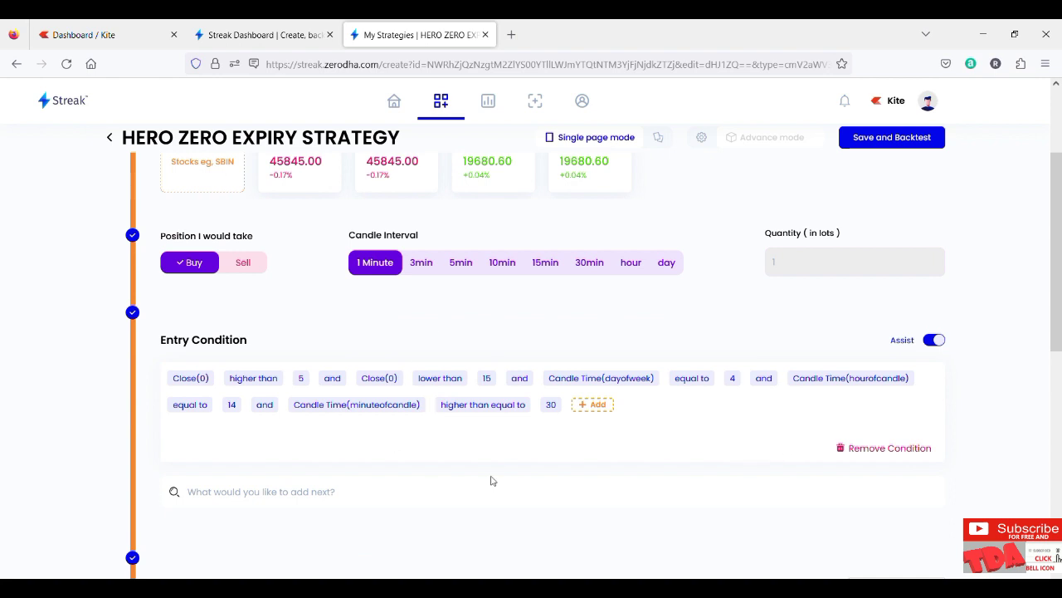
- Open the dynamic contract settings of the first Nifty Bank instrument and examine its contract type options
{"action": "scroll", "coordinate": [490, 480], "scroll_direction": "up", "scroll_amount": 3}
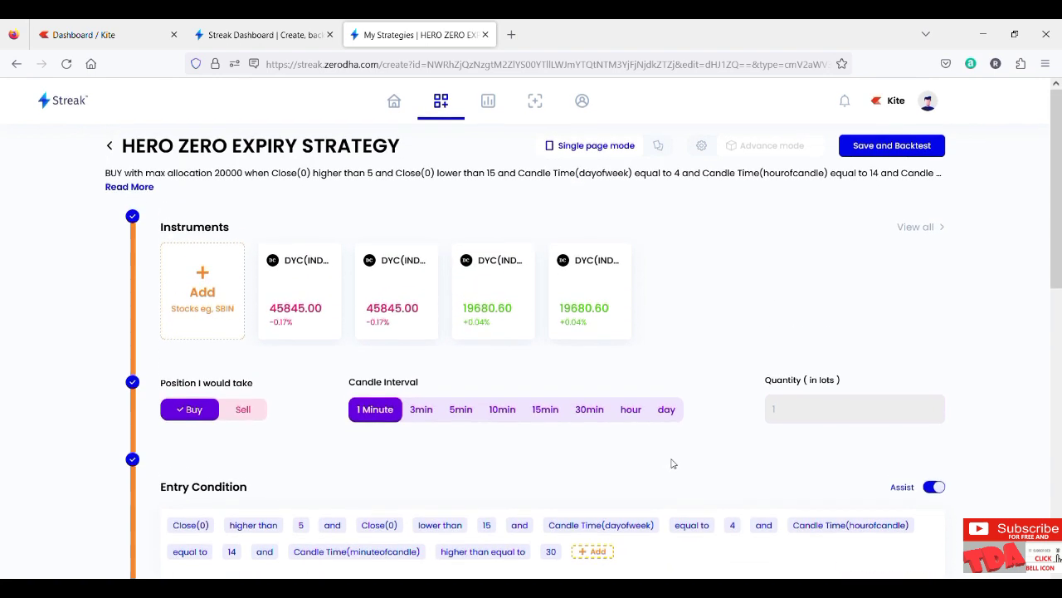
{"action": "scroll", "coordinate": [673, 463], "scroll_direction": "down", "scroll_amount": 2}
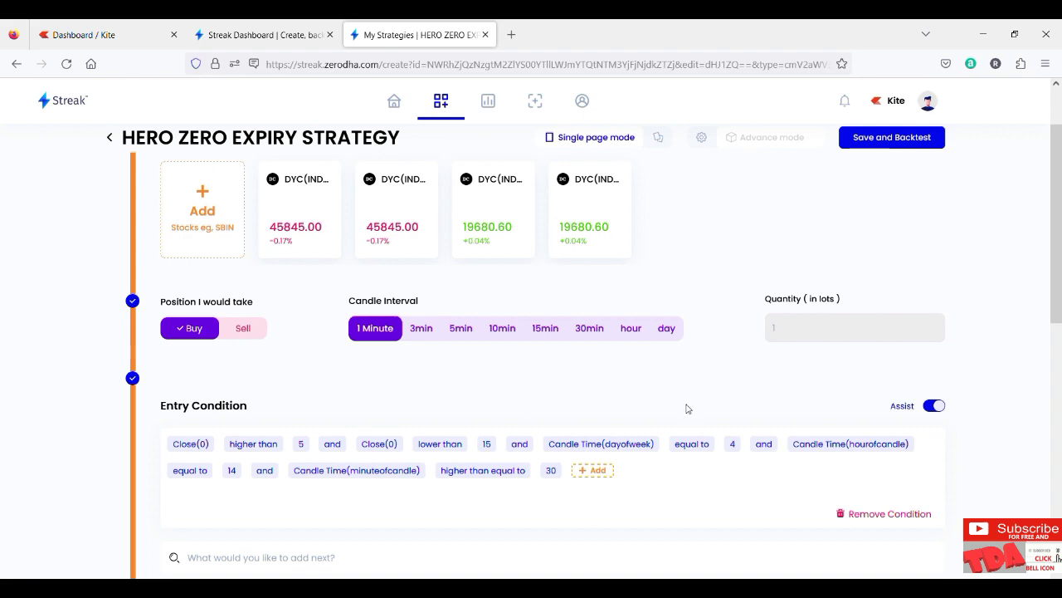
{"action": "scroll", "coordinate": [686, 408], "scroll_direction": "up", "scroll_amount": 2}
{"action": "mouse_move", "coordinate": [300, 326]}
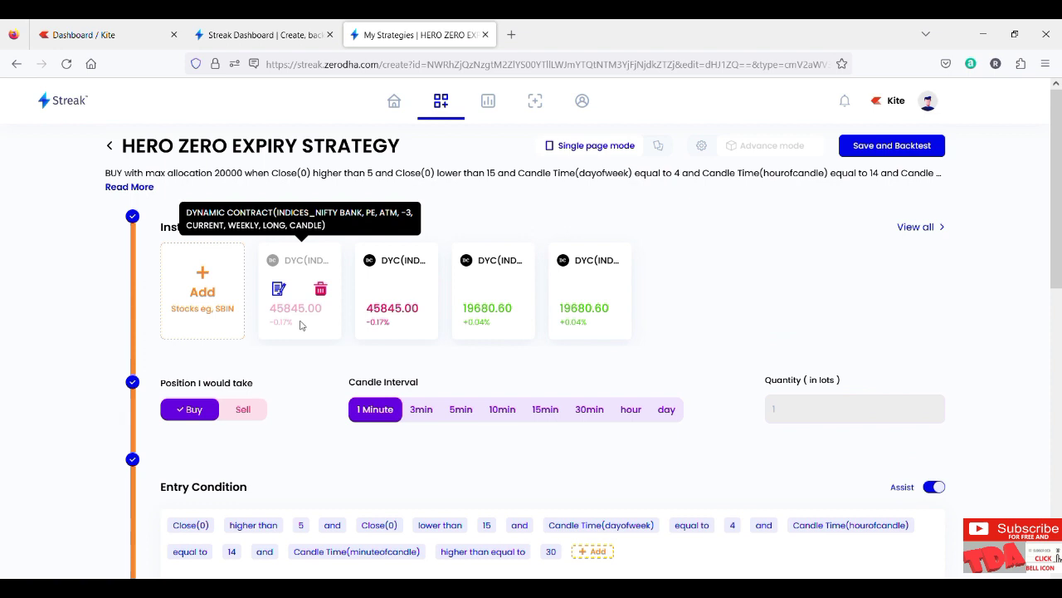
{"action": "left_click", "coordinate": [279, 288]}
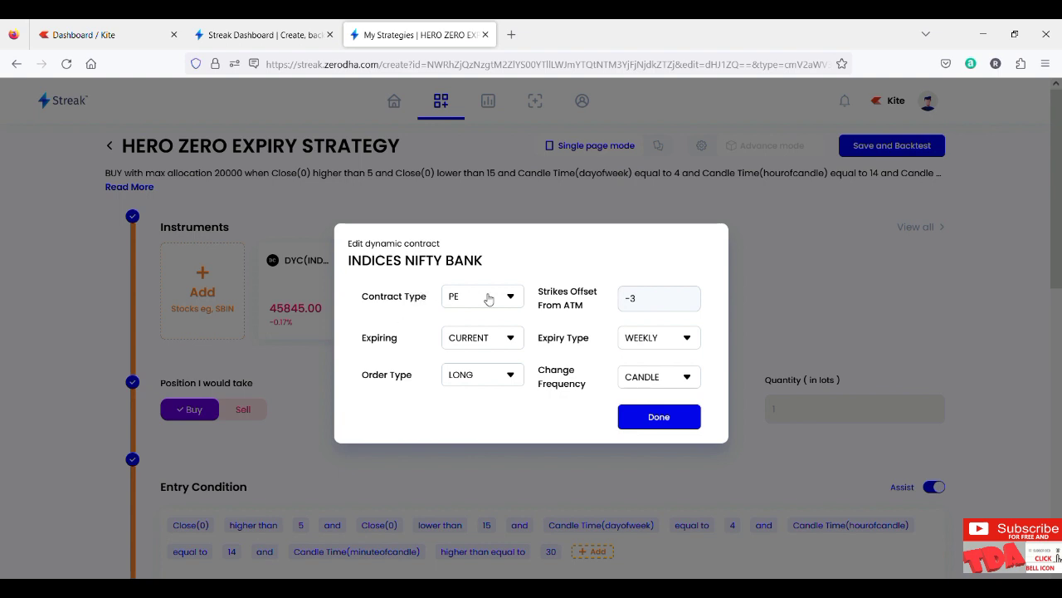
{"action": "left_click", "coordinate": [511, 304]}
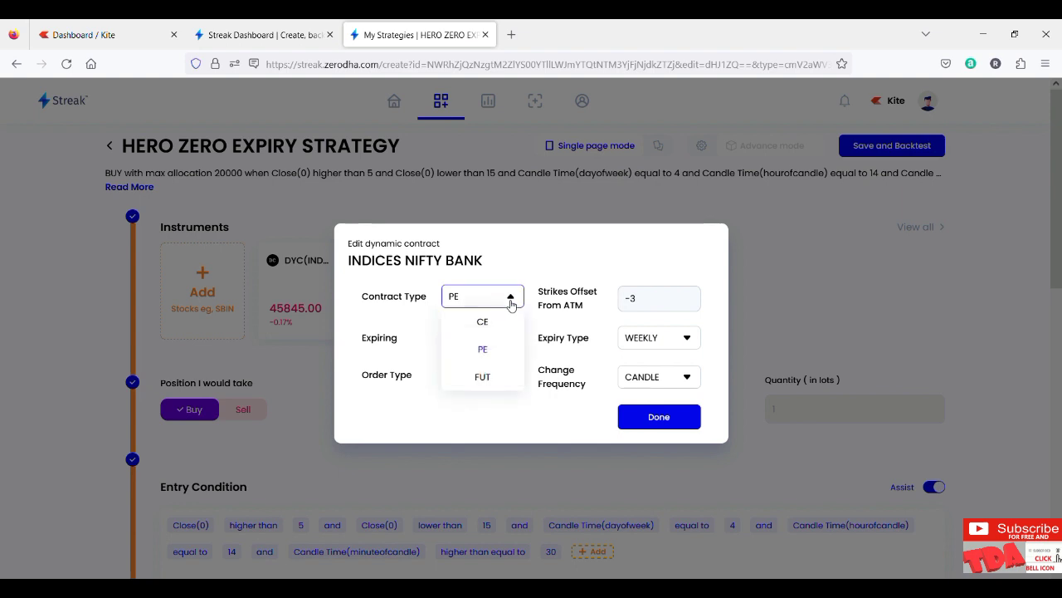
{"action": "left_click", "coordinate": [512, 304]}
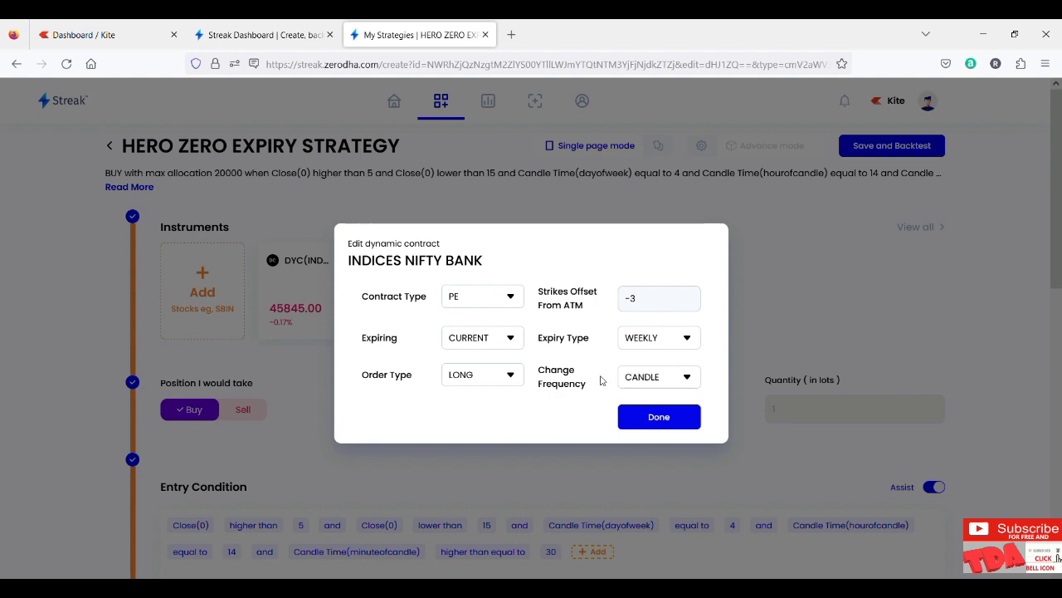
- Examine the contract's change frequency options, keep CANDLE, try to confirm the contract and close its settings
{"action": "left_click", "coordinate": [665, 389]}
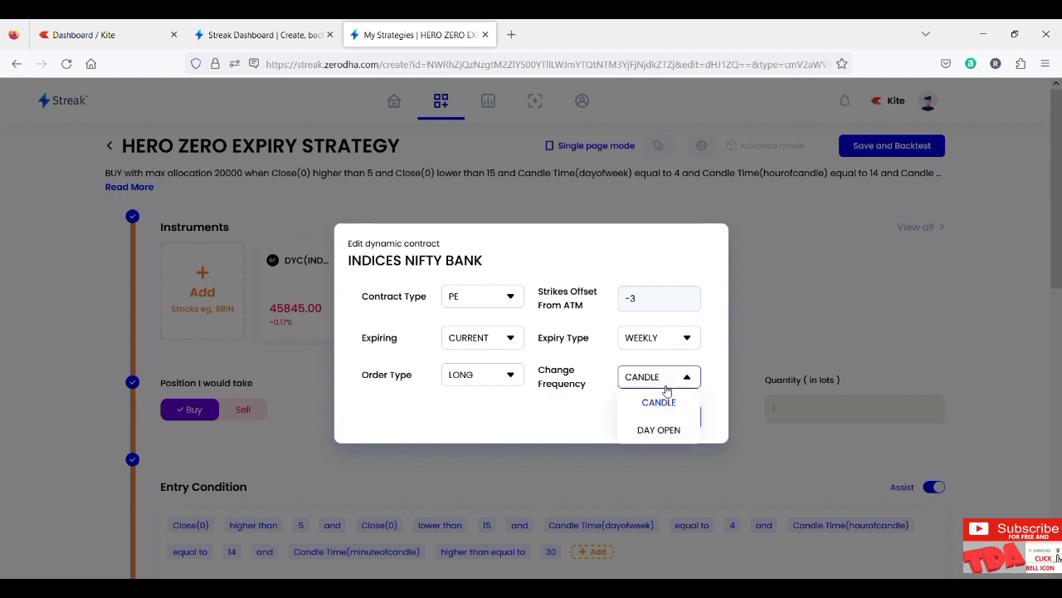
{"action": "left_click", "coordinate": [667, 389]}
{"action": "left_click", "coordinate": [673, 425]}
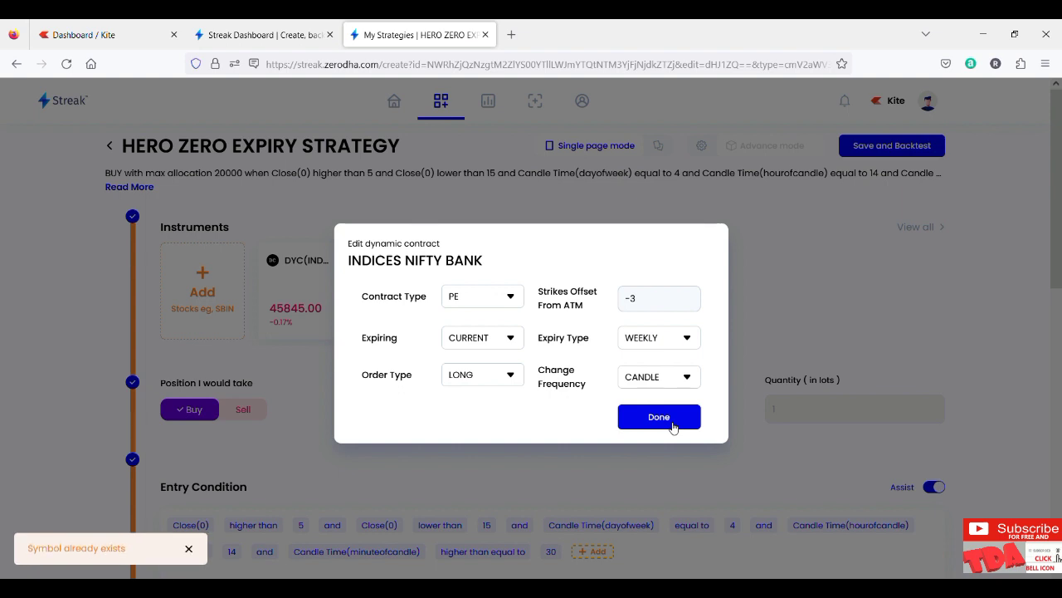
{"action": "left_click", "coordinate": [673, 425]}
{"action": "left_click", "coordinate": [882, 290]}
- Review the dynamic contract settings of the second Nifty Bank instrument and both Nifty 50 instruments, closing each without changes
{"action": "mouse_move", "coordinate": [298, 298]}
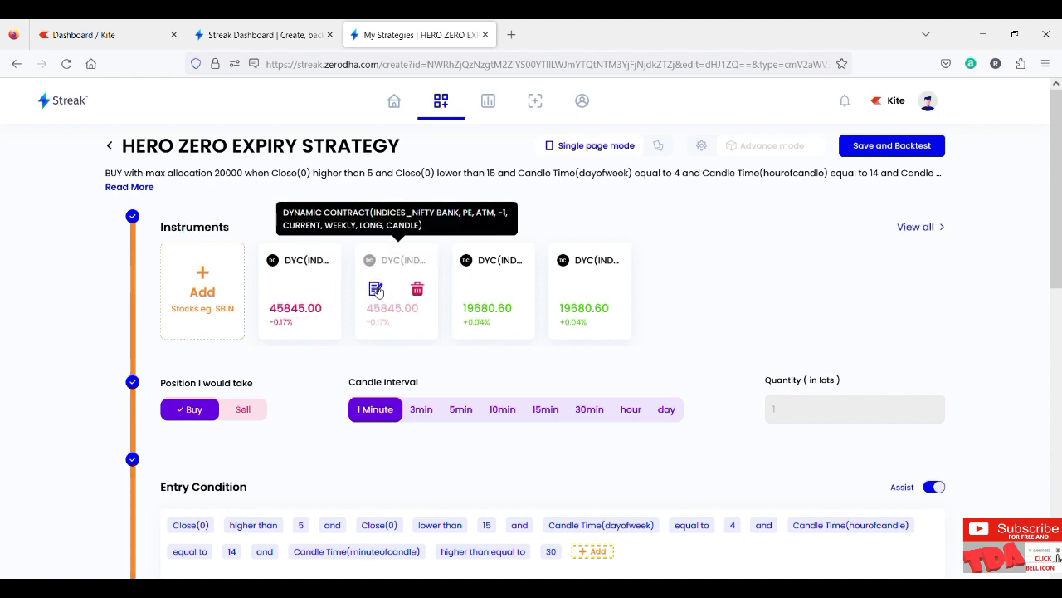
{"action": "left_click", "coordinate": [376, 289]}
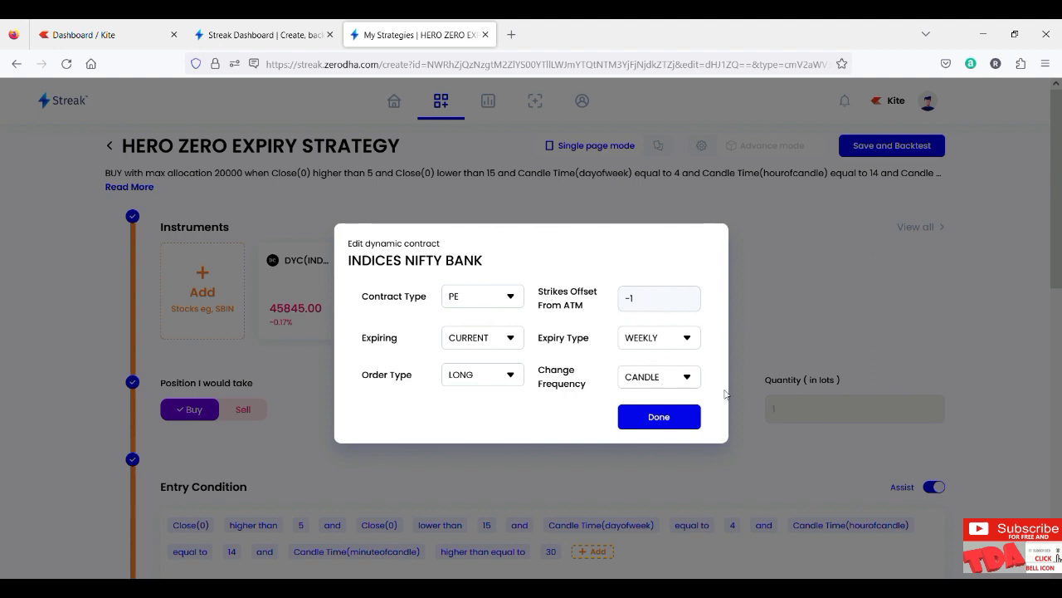
{"action": "left_click", "coordinate": [811, 303]}
{"action": "mouse_move", "coordinate": [508, 307]}
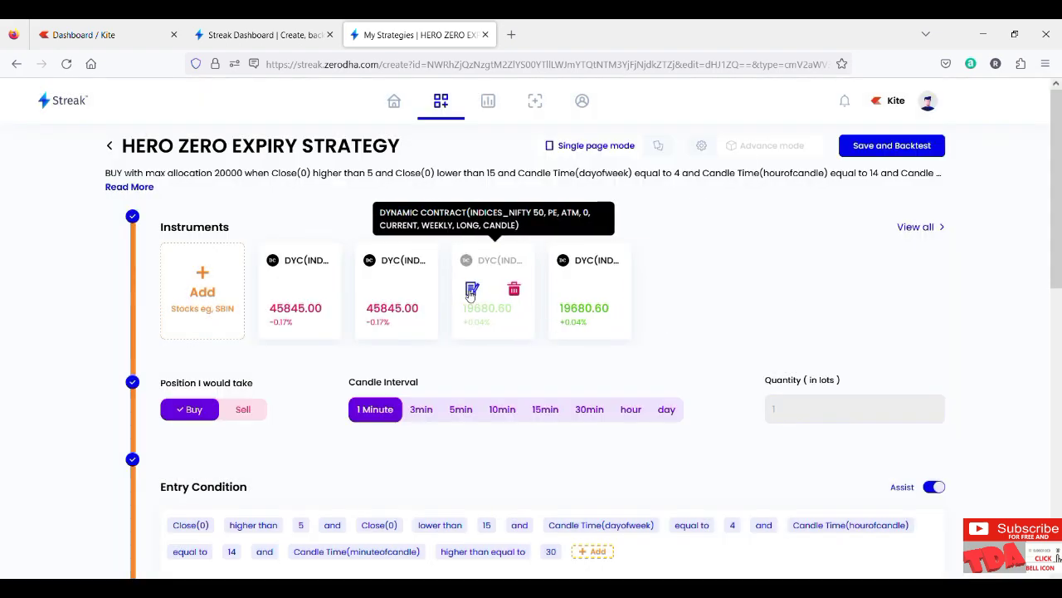
{"action": "left_click", "coordinate": [471, 290]}
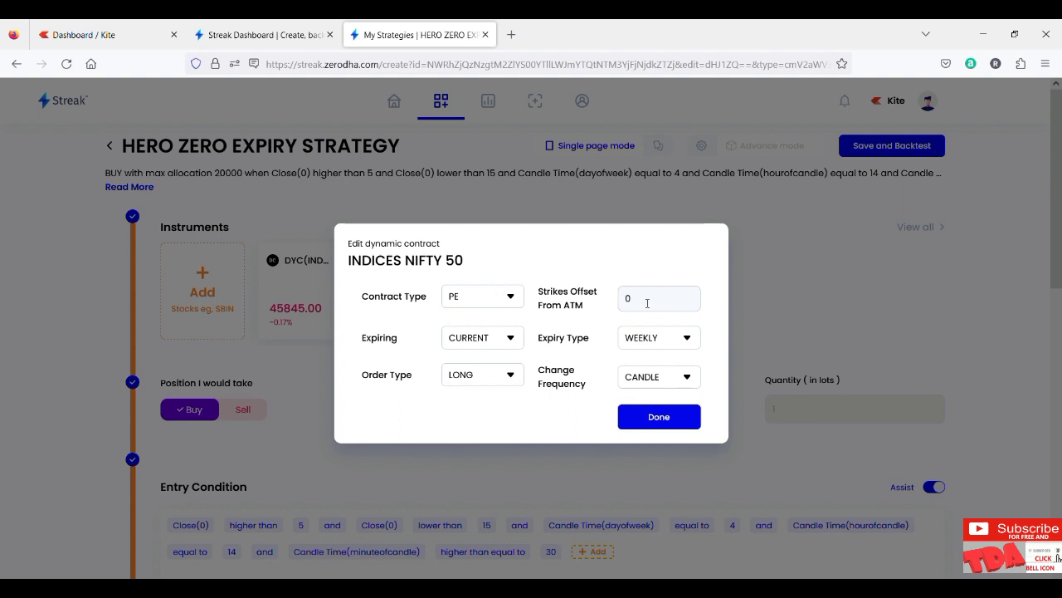
{"action": "left_click", "coordinate": [936, 316]}
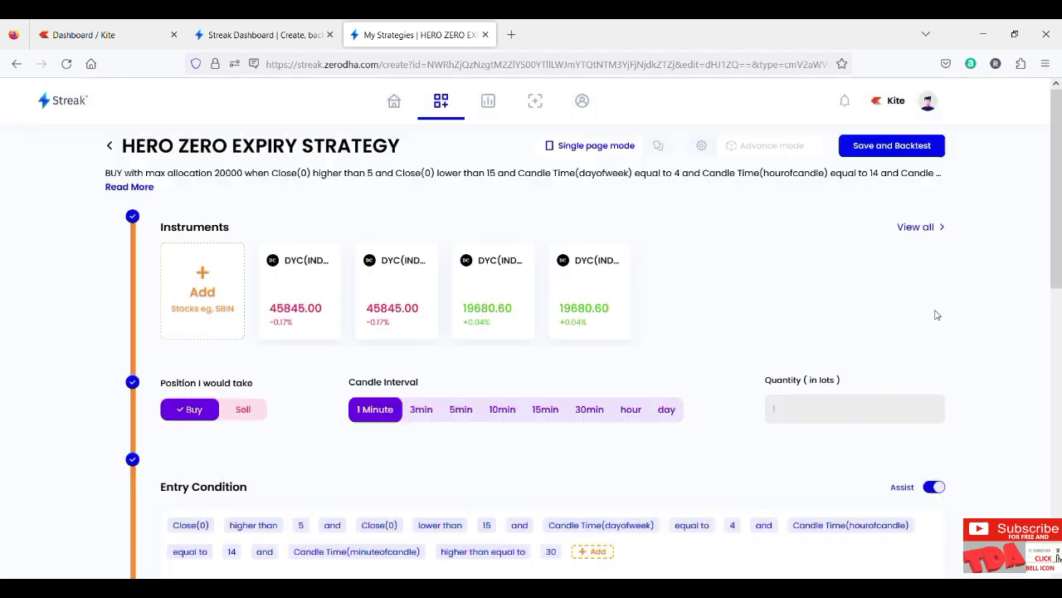
{"action": "left_click", "coordinate": [569, 291]}
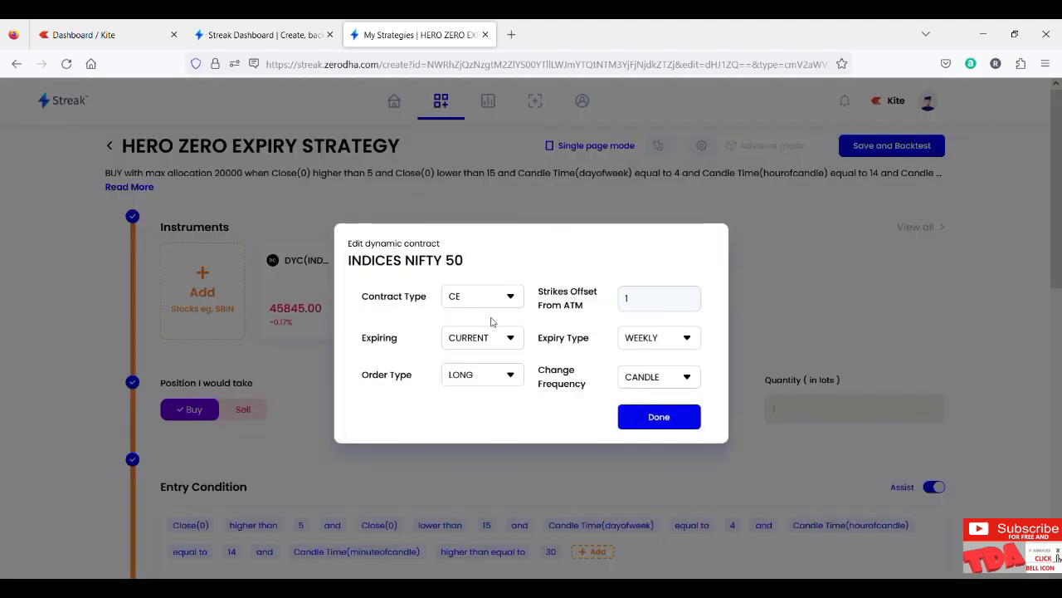
{"action": "left_click", "coordinate": [899, 302]}
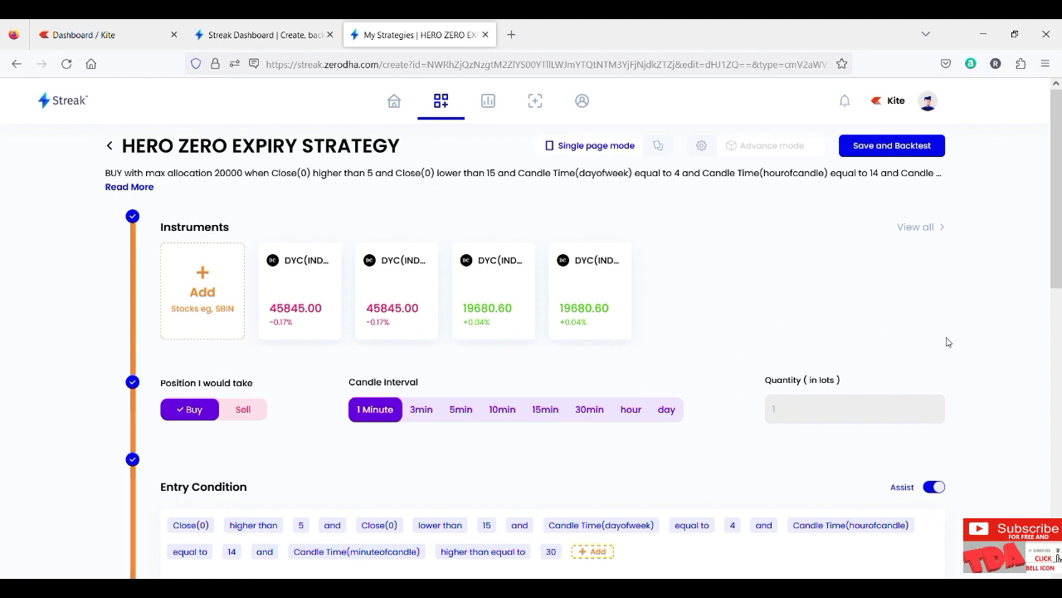
- Examine the strategy's position, candle interval and entry condition on closing price and candle time
{"action": "scroll", "coordinate": [973, 363], "scroll_direction": "down", "scroll_amount": 3}
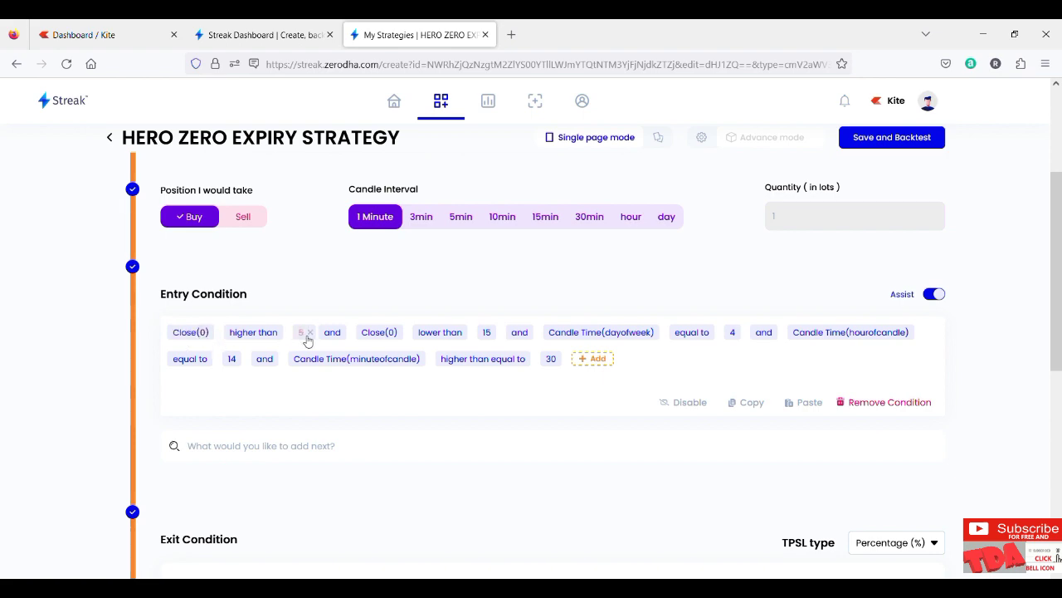
{"action": "scroll", "coordinate": [329, 407], "scroll_direction": "up", "scroll_amount": 3}
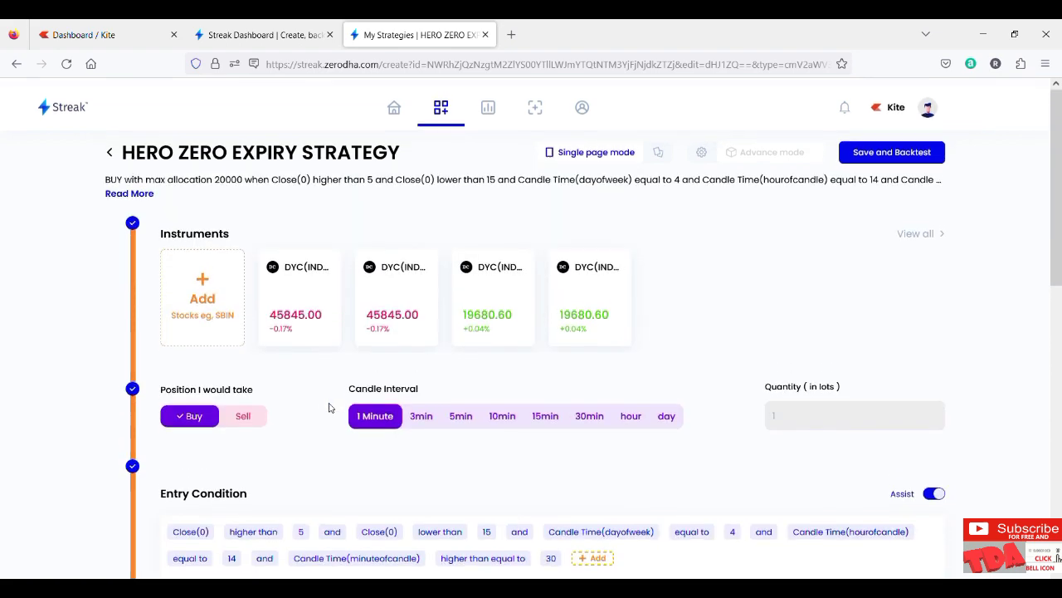
{"action": "scroll", "coordinate": [363, 483], "scroll_direction": "down", "scroll_amount": 2}
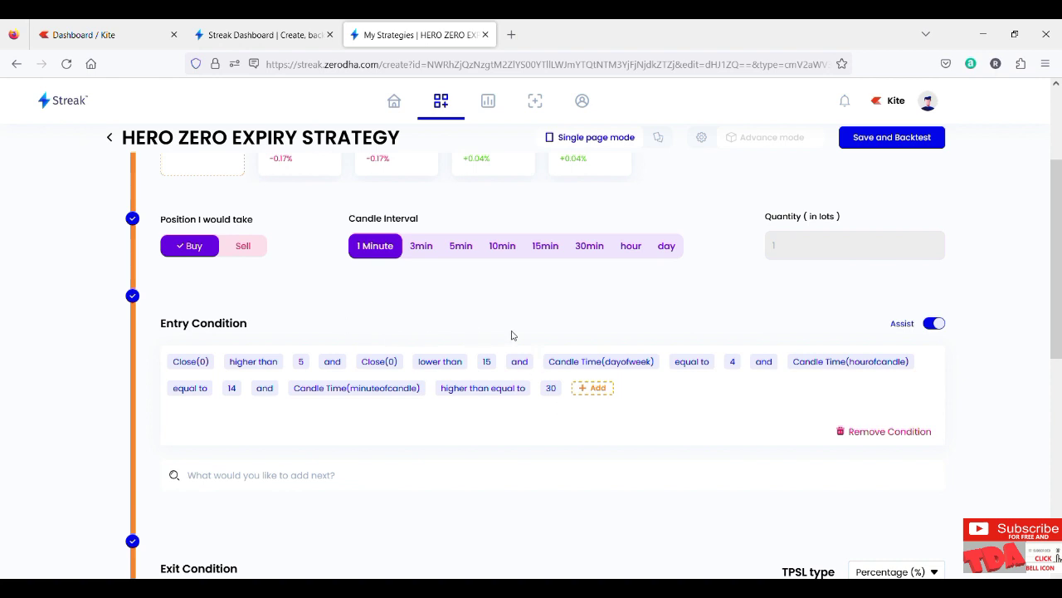
{"action": "scroll", "coordinate": [512, 334], "scroll_direction": "up", "scroll_amount": 1}
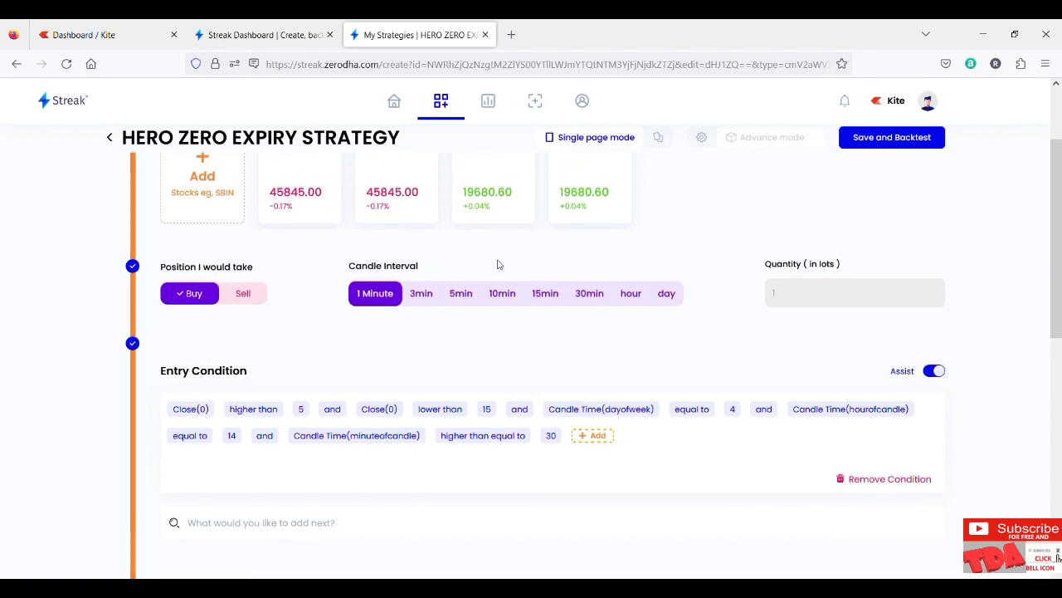
{"action": "scroll", "coordinate": [497, 264], "scroll_direction": "up", "scroll_amount": 1}
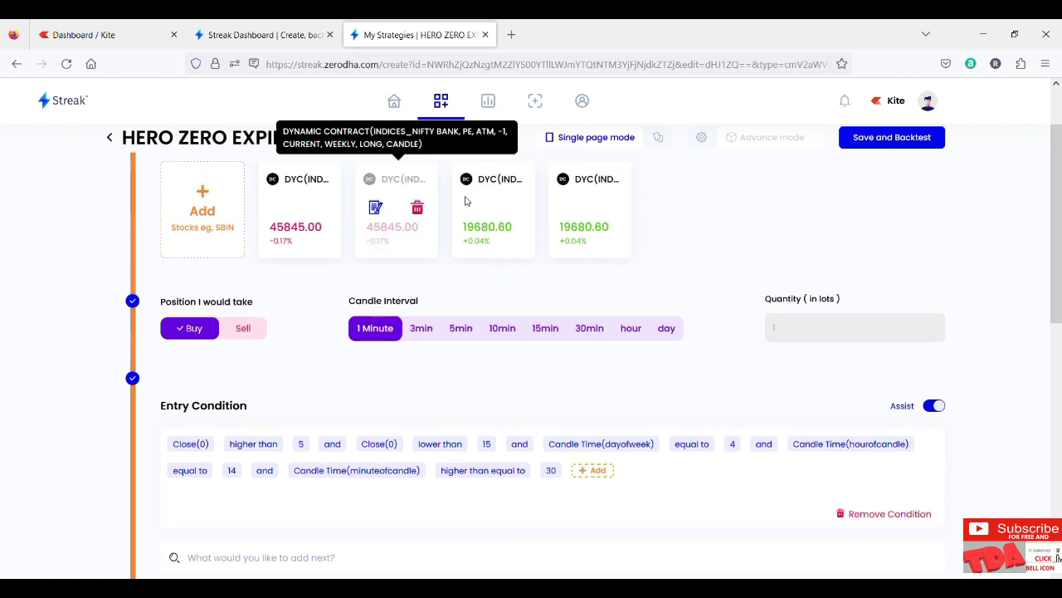
{"action": "scroll", "coordinate": [488, 386], "scroll_direction": "down", "scroll_amount": 1}
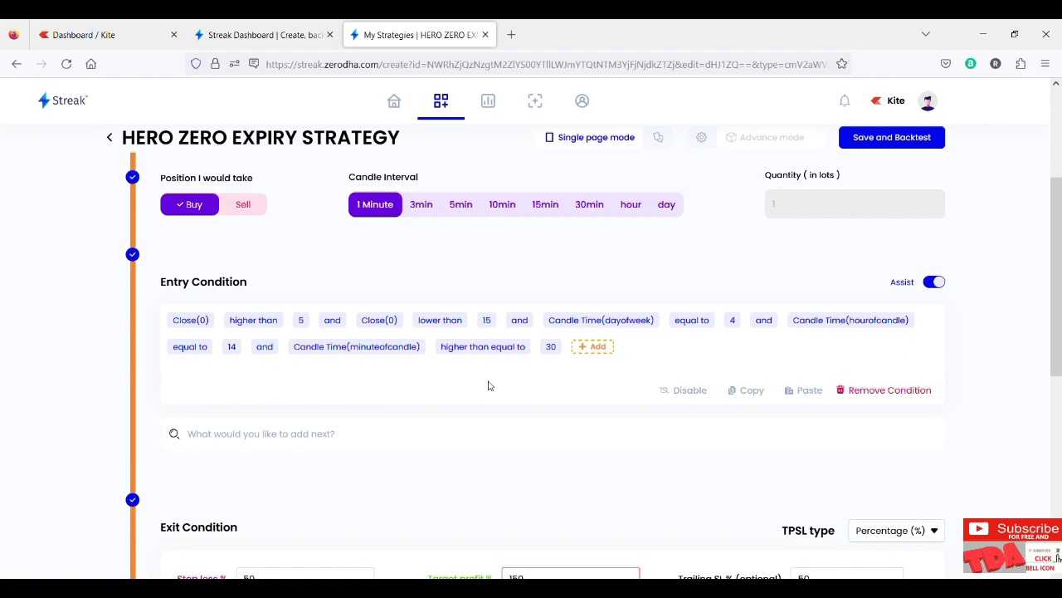
{"action": "scroll", "coordinate": [489, 385], "scroll_direction": "up", "scroll_amount": 1}
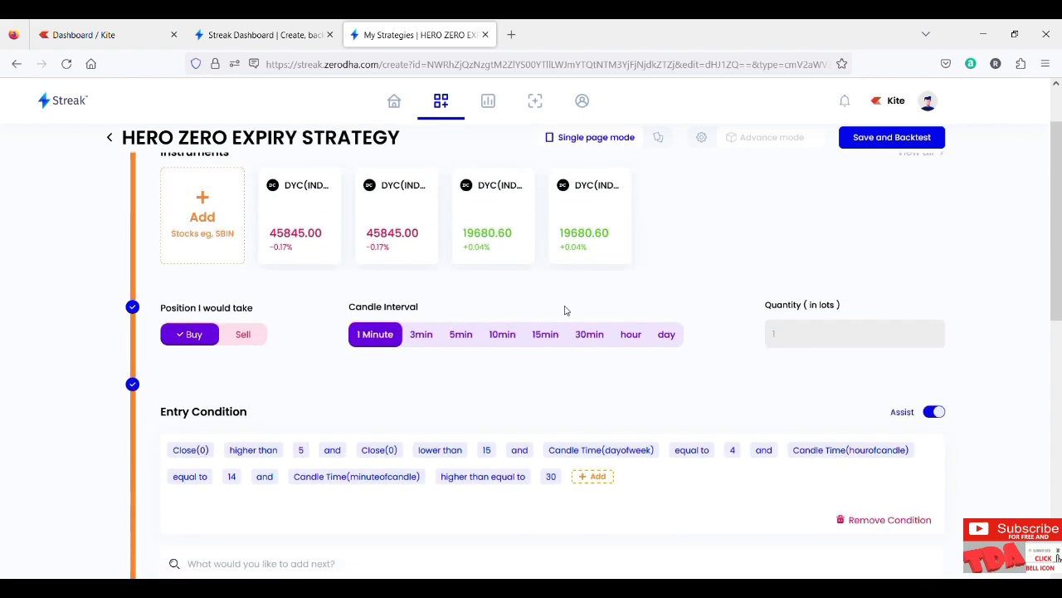
- Review the exit condition's stop loss, target profit and trailing stop loss percentages and its candle time rule
{"action": "scroll", "coordinate": [562, 379], "scroll_direction": "down", "scroll_amount": 2}
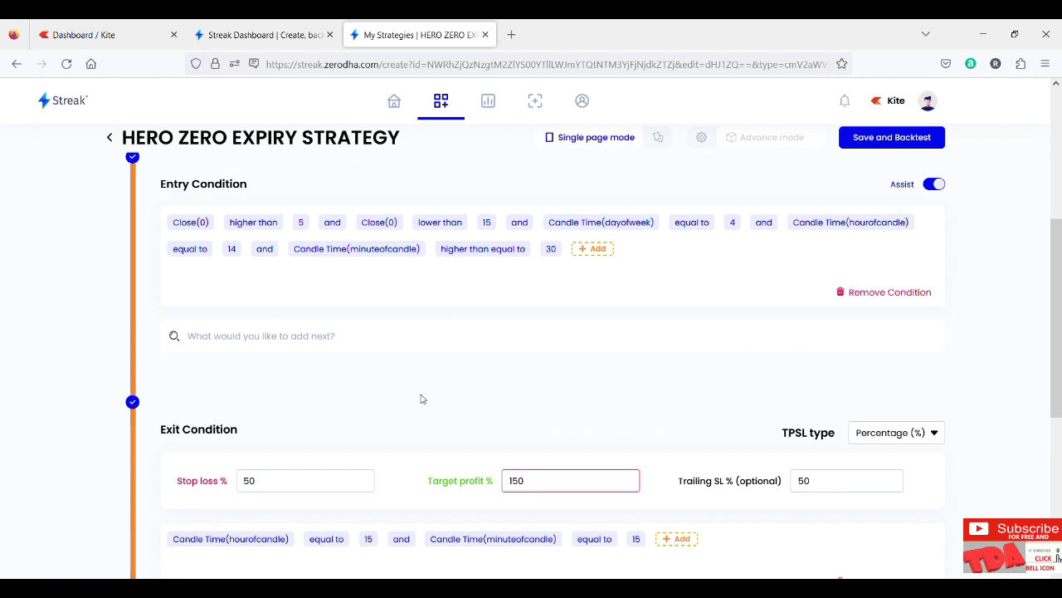
{"action": "left_click_drag", "start_coordinate": [290, 480], "coordinate": [237, 481]}
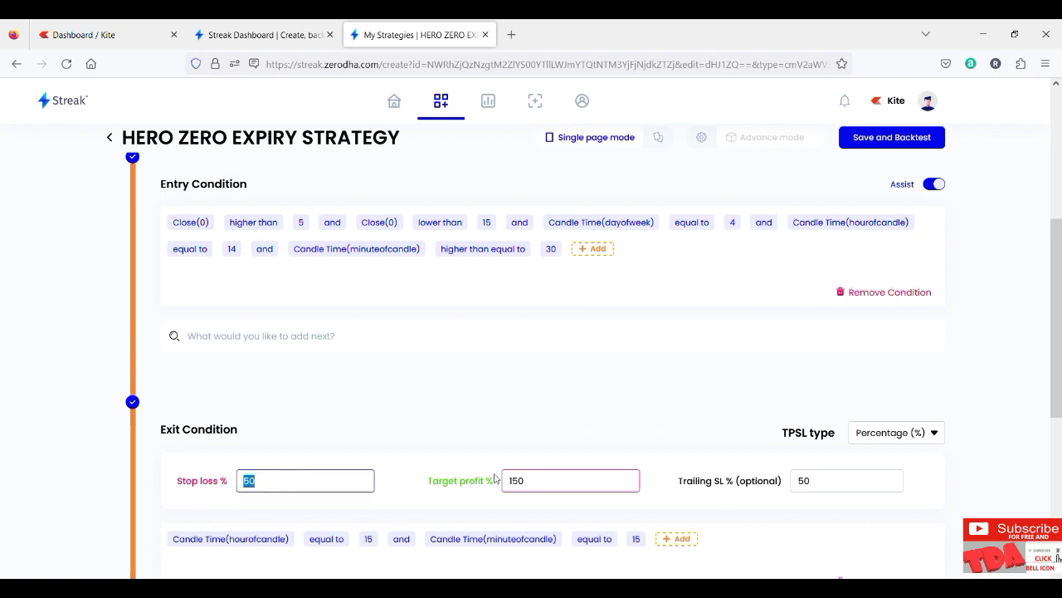
{"action": "left_click", "coordinate": [548, 482]}
{"action": "left_click_drag", "start_coordinate": [547, 482], "coordinate": [505, 484]}
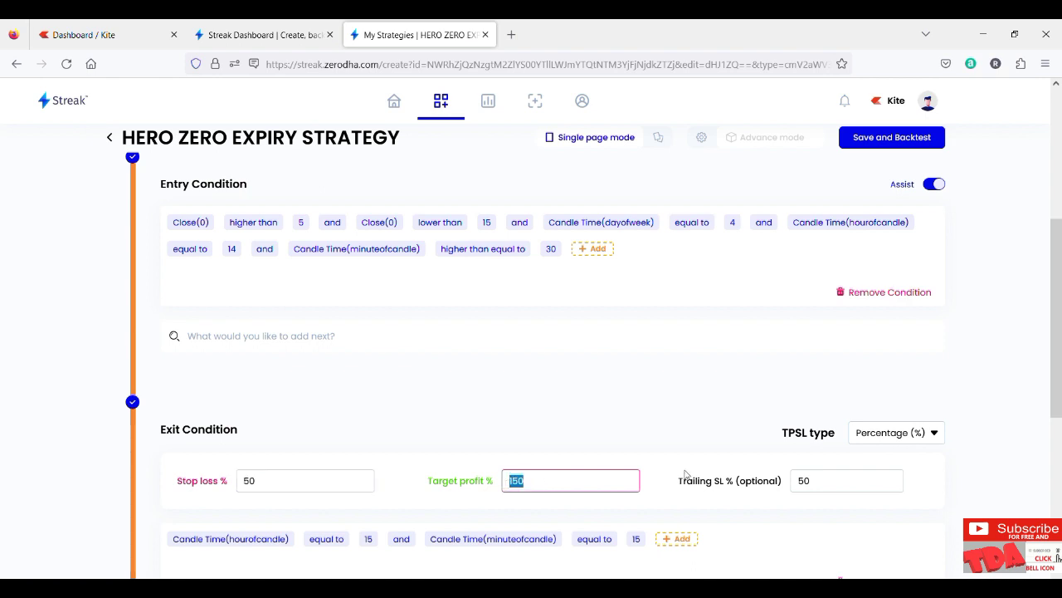
{"action": "left_click", "coordinate": [828, 482]}
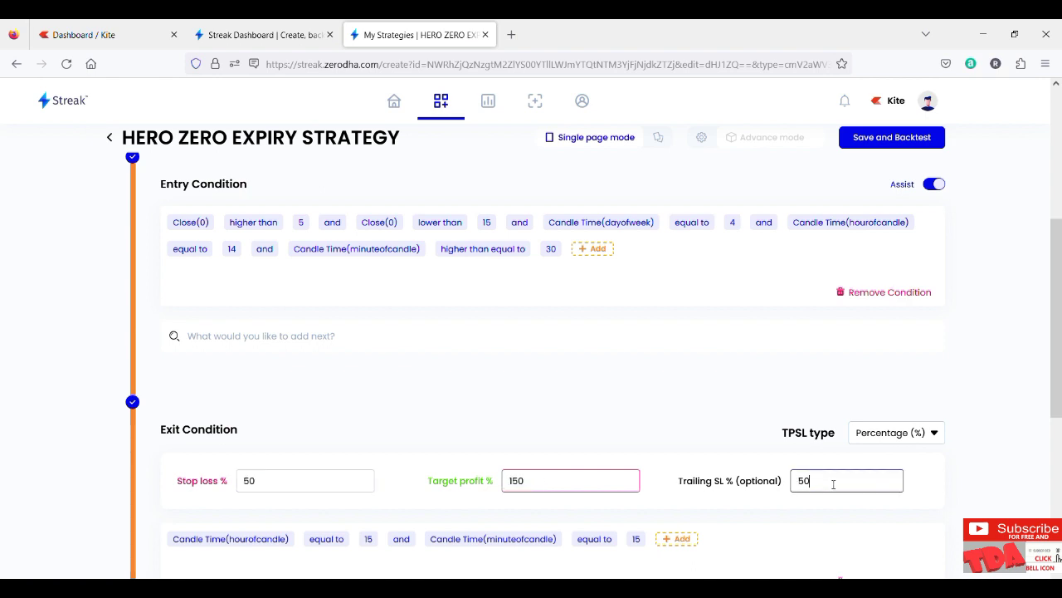
{"action": "scroll", "coordinate": [846, 500], "scroll_direction": "down", "scroll_amount": 3}
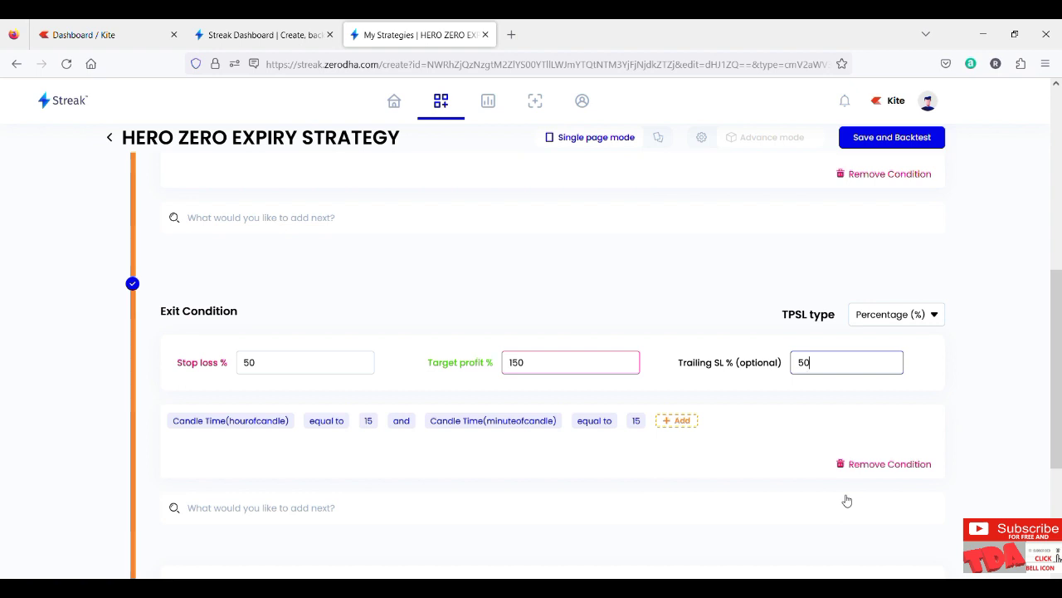
{"action": "mouse_move", "coordinate": [359, 471]}
- Open the backtest parameters to review chart type, position sizing and entry time, and close them without changes
{"action": "scroll", "coordinate": [545, 453], "scroll_direction": "down", "scroll_amount": 2}
{"action": "scroll", "coordinate": [546, 455], "scroll_direction": "down", "scroll_amount": 2}
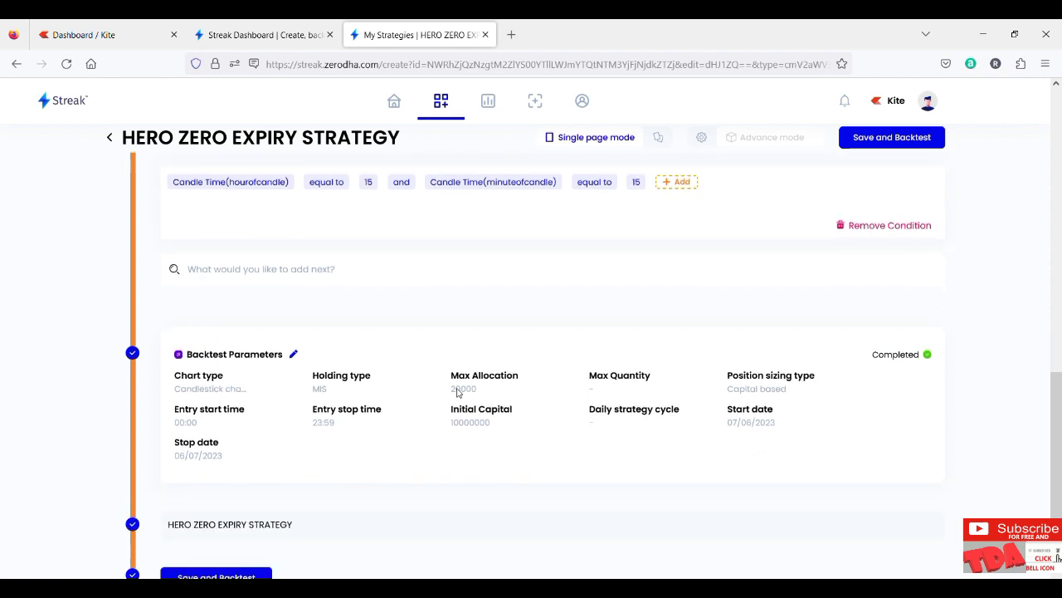
{"action": "left_click", "coordinate": [293, 354]}
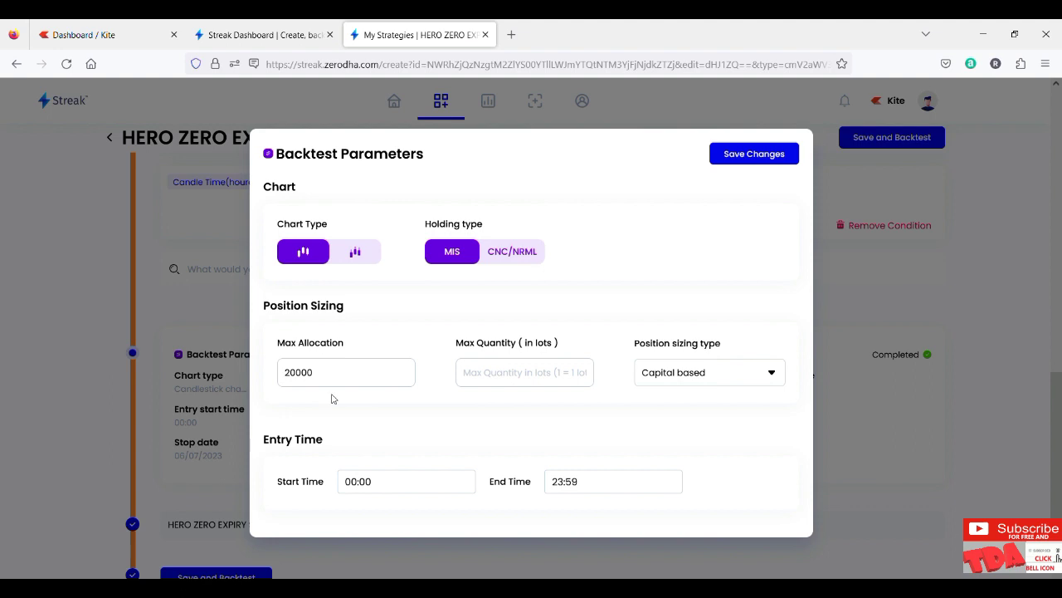
{"action": "left_click", "coordinate": [970, 312]}
{"action": "scroll", "coordinate": [956, 374], "scroll_direction": "down", "scroll_amount": 1}
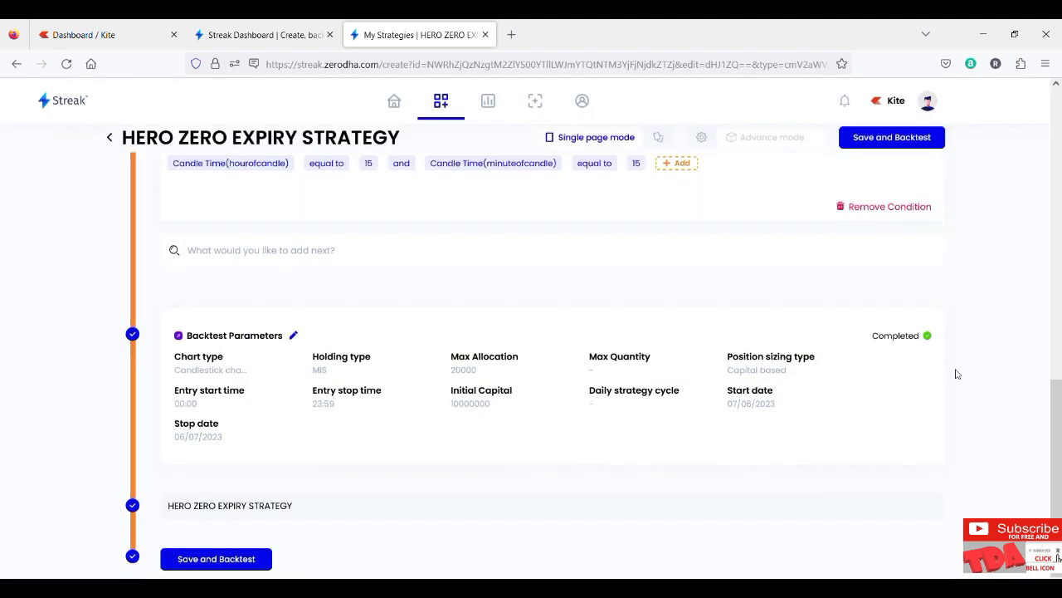
- Save the strategy, run its backtest and examine the results for each instrument
{"action": "left_click", "coordinate": [887, 141]}
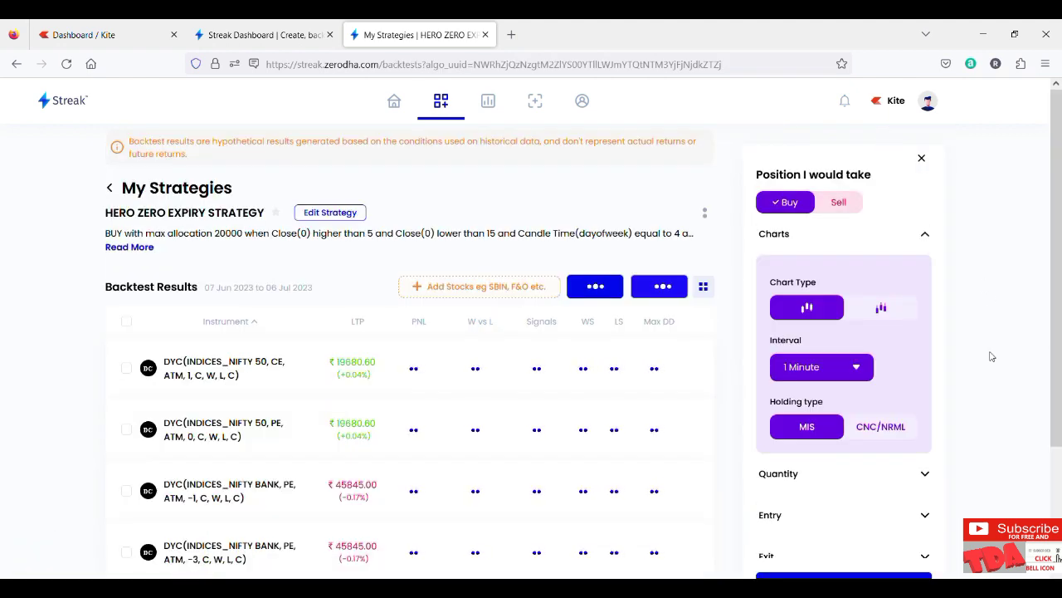
{"action": "scroll", "coordinate": [990, 356], "scroll_direction": "down", "scroll_amount": 2}
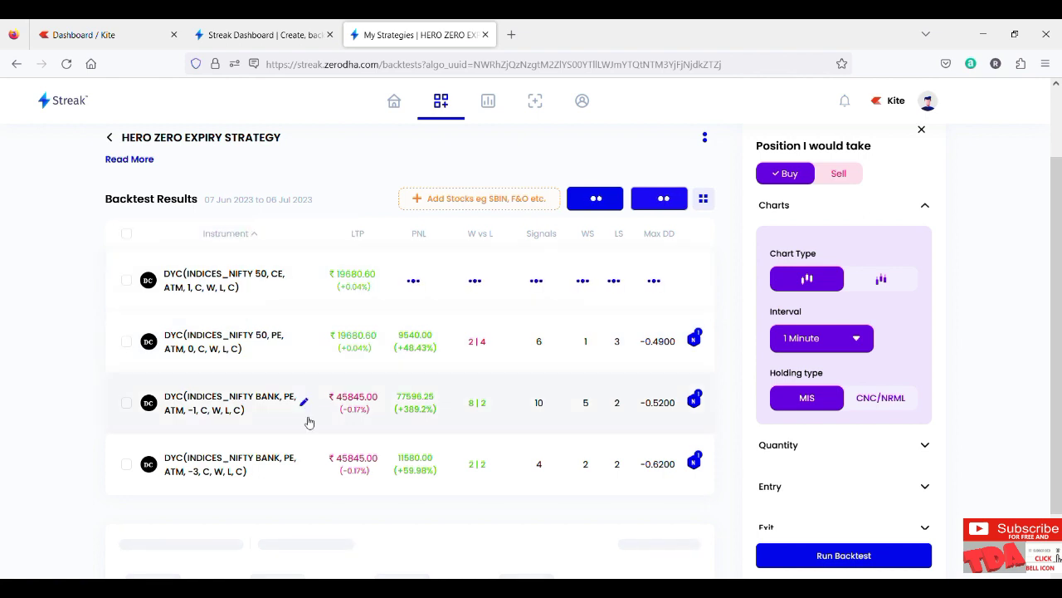
{"action": "scroll", "coordinate": [446, 484], "scroll_direction": "down", "scroll_amount": 2}
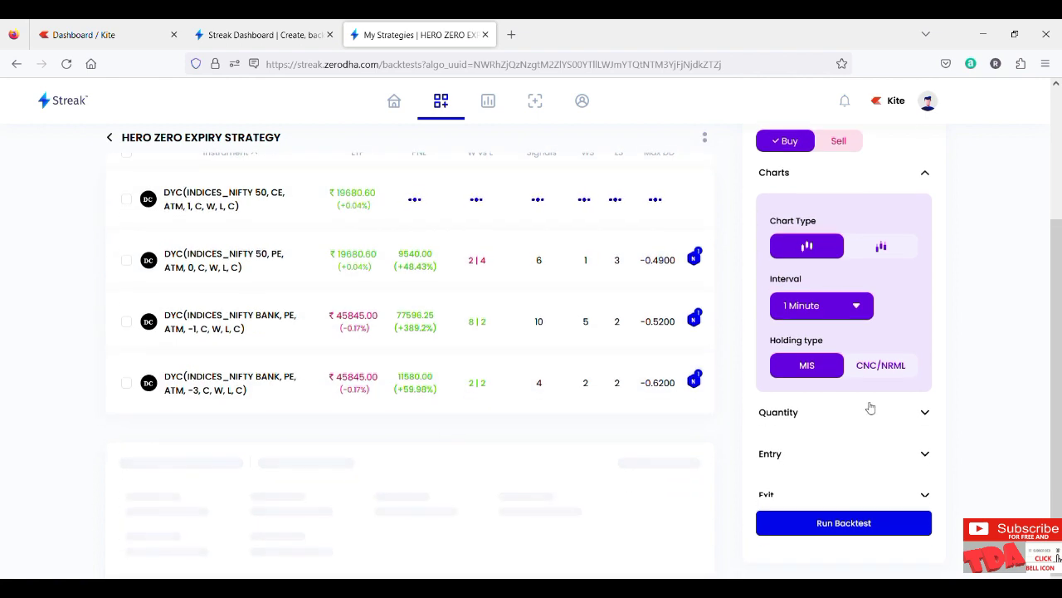
- Expand the backtest's quantity settings and check the maximum allocation and position sizing type
{"action": "scroll", "coordinate": [868, 407], "scroll_direction": "down", "scroll_amount": 2}
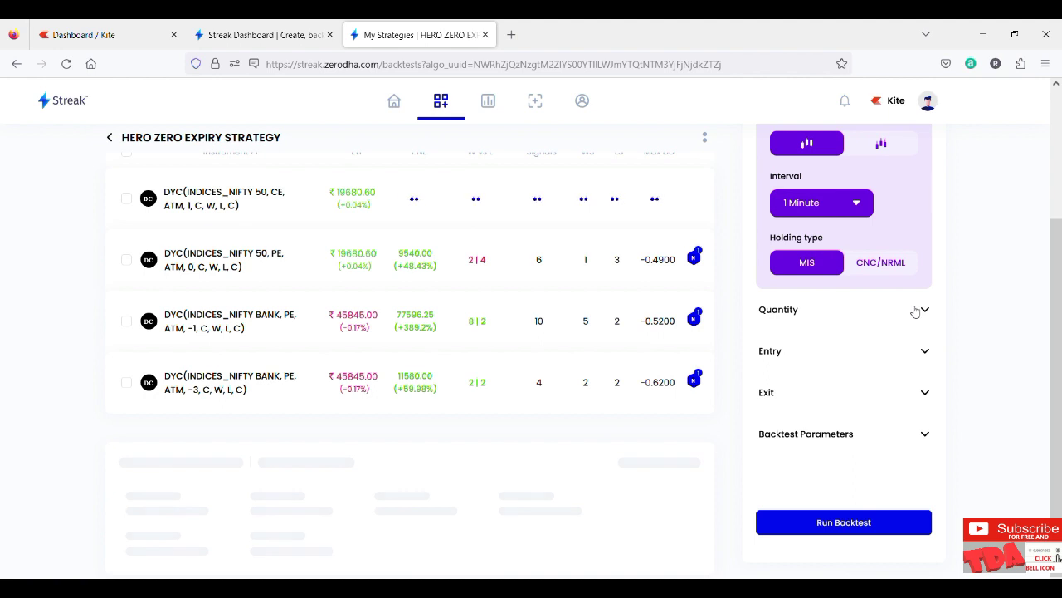
{"action": "left_click", "coordinate": [915, 307]}
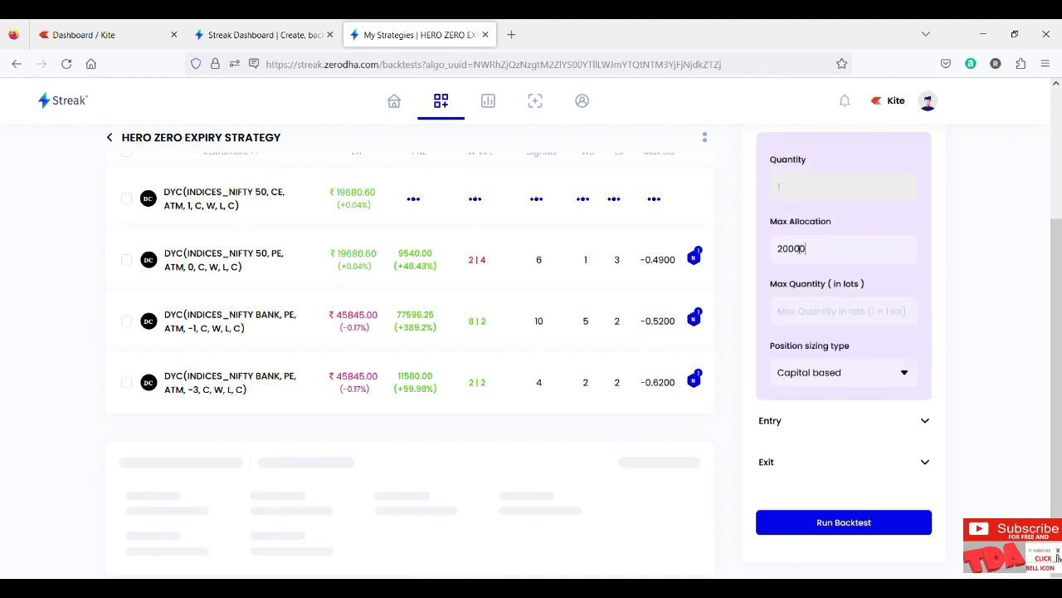
{"action": "double_click", "coordinate": [777, 249]}
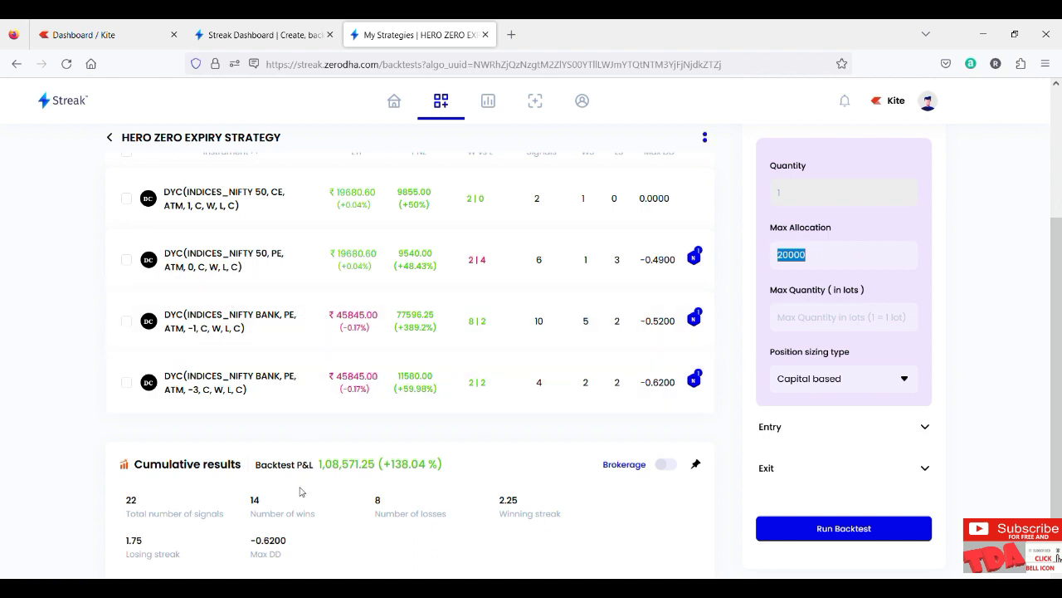
- Include brokerage in the cumulative backtest results and review them alongside the profit and loss of each instrument
{"action": "scroll", "coordinate": [200, 521], "scroll_direction": "down", "scroll_amount": 1}
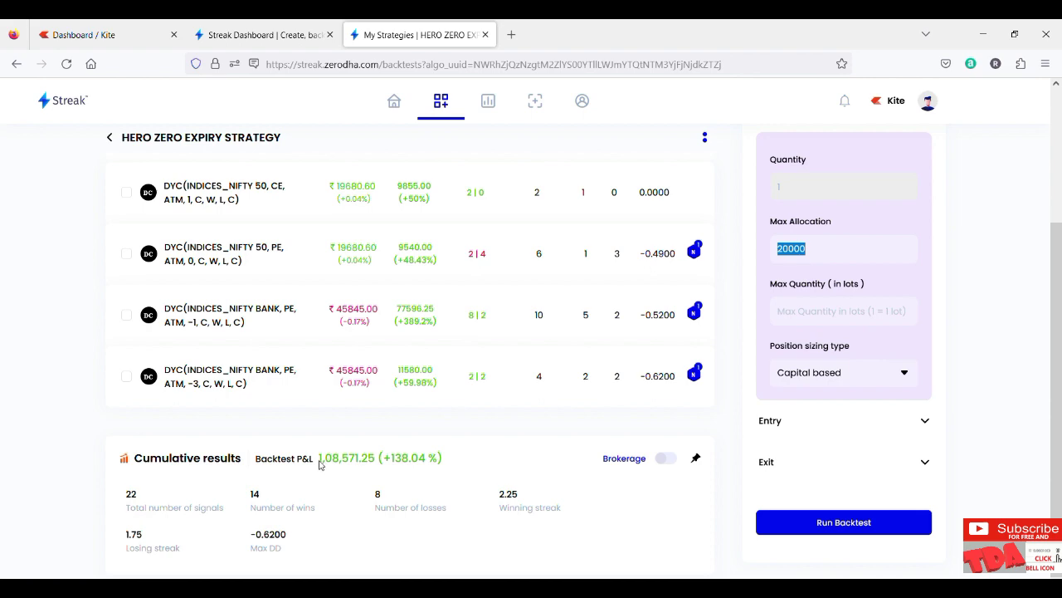
{"action": "scroll", "coordinate": [352, 464], "scroll_direction": "up", "scroll_amount": 2}
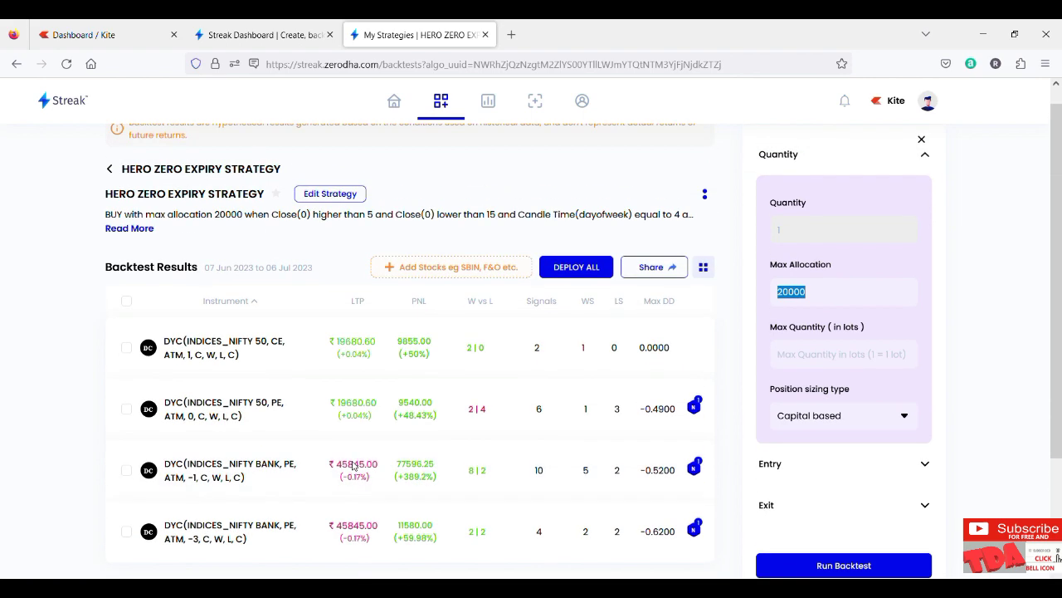
{"action": "scroll", "coordinate": [533, 451], "scroll_direction": "down", "scroll_amount": 2}
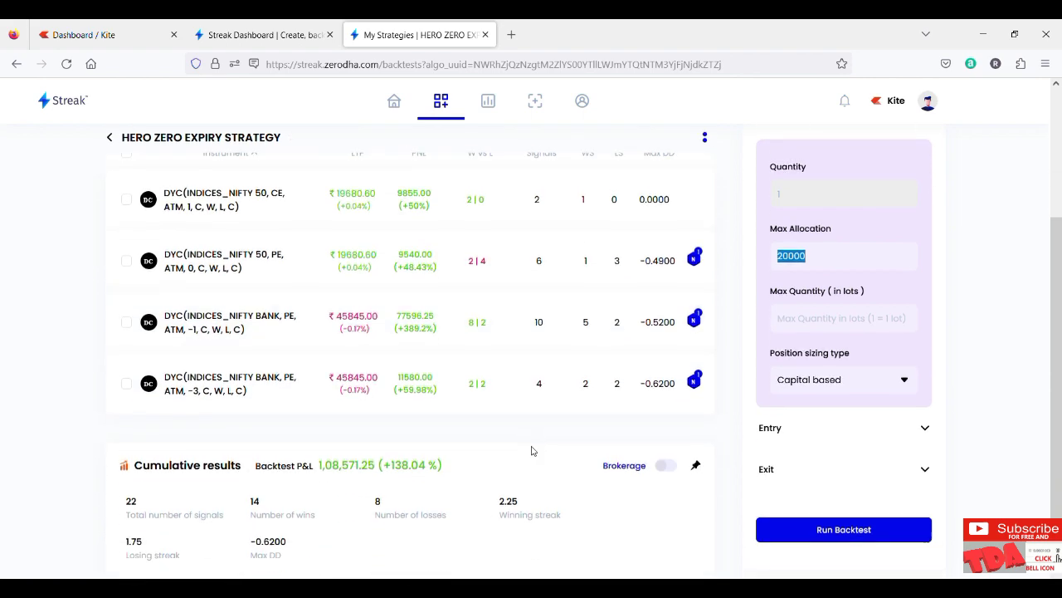
{"action": "left_click", "coordinate": [666, 466]}
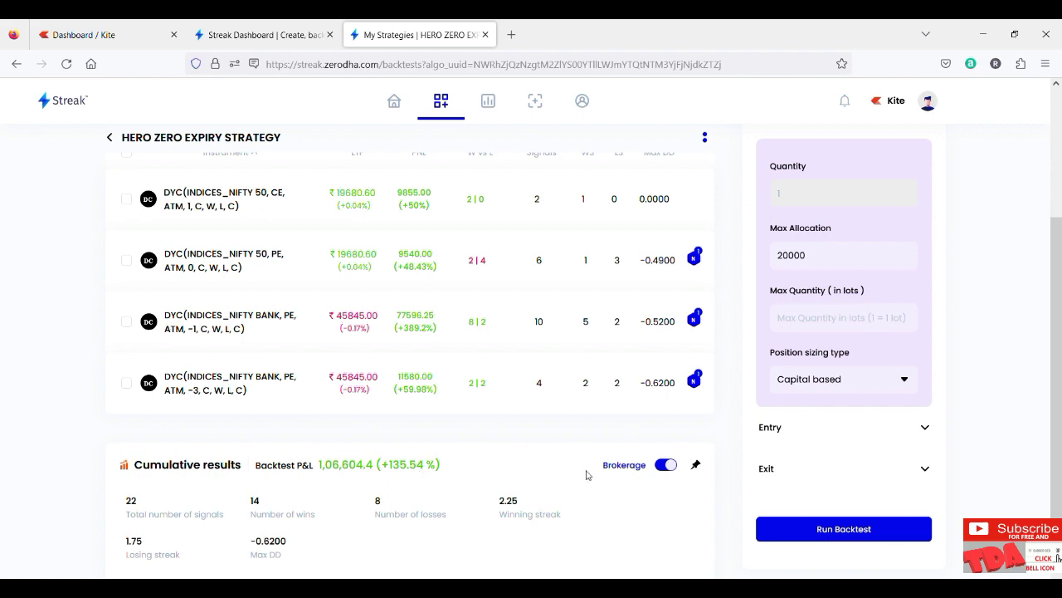
{"action": "scroll", "coordinate": [586, 474], "scroll_direction": "up", "scroll_amount": 3}
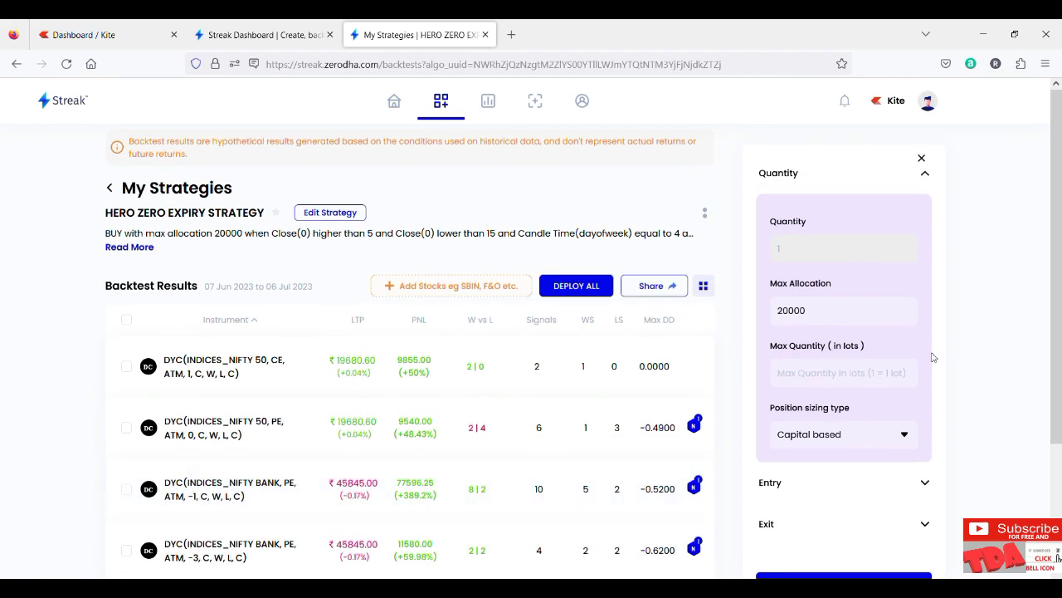
{"action": "scroll", "coordinate": [993, 373], "scroll_direction": "down", "scroll_amount": 3}
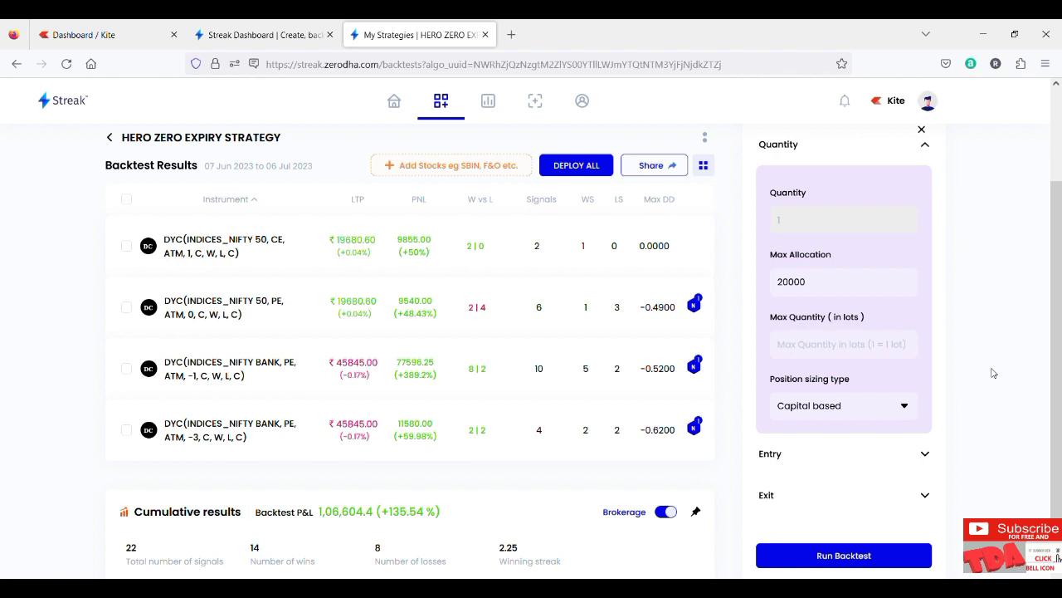
{"action": "scroll", "coordinate": [993, 372], "scroll_direction": "up", "scroll_amount": 3}
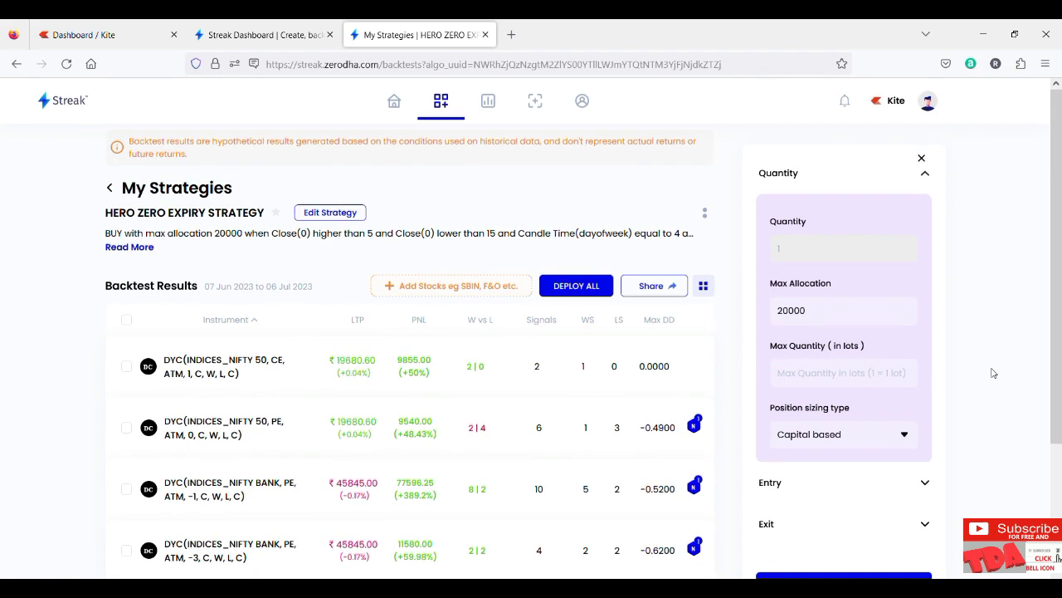
{"action": "scroll", "coordinate": [992, 373], "scroll_direction": "down", "scroll_amount": 3}
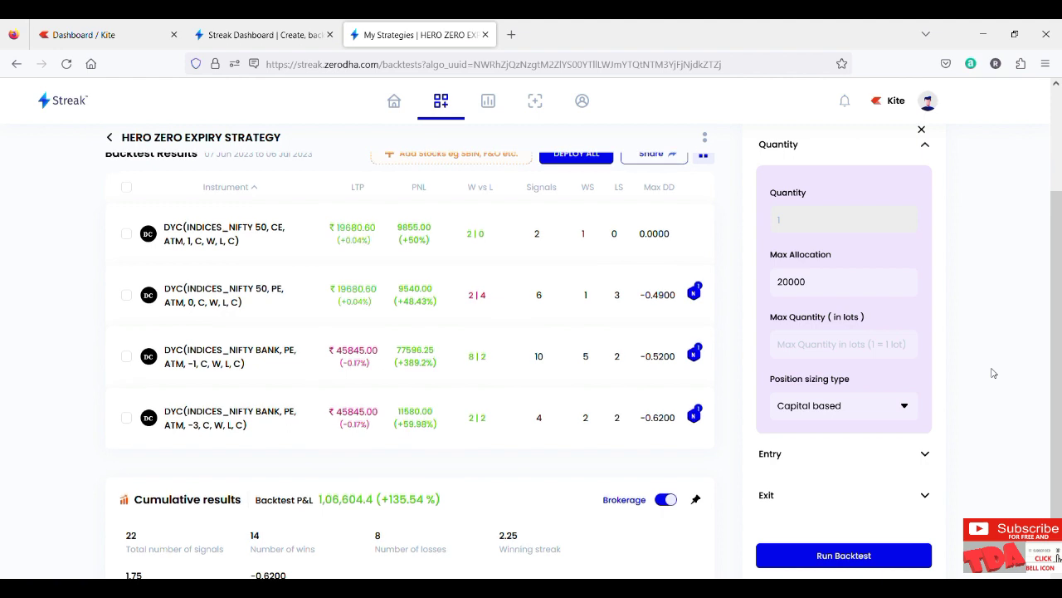